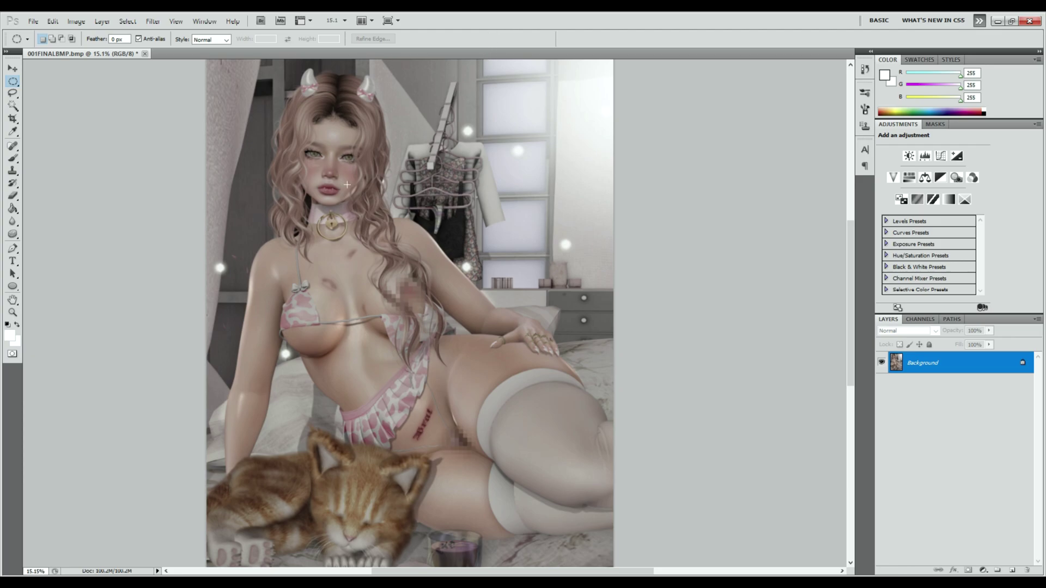
Select a circular area over the left chest with the Elliptical Marquee Tool
right_click(13, 81)
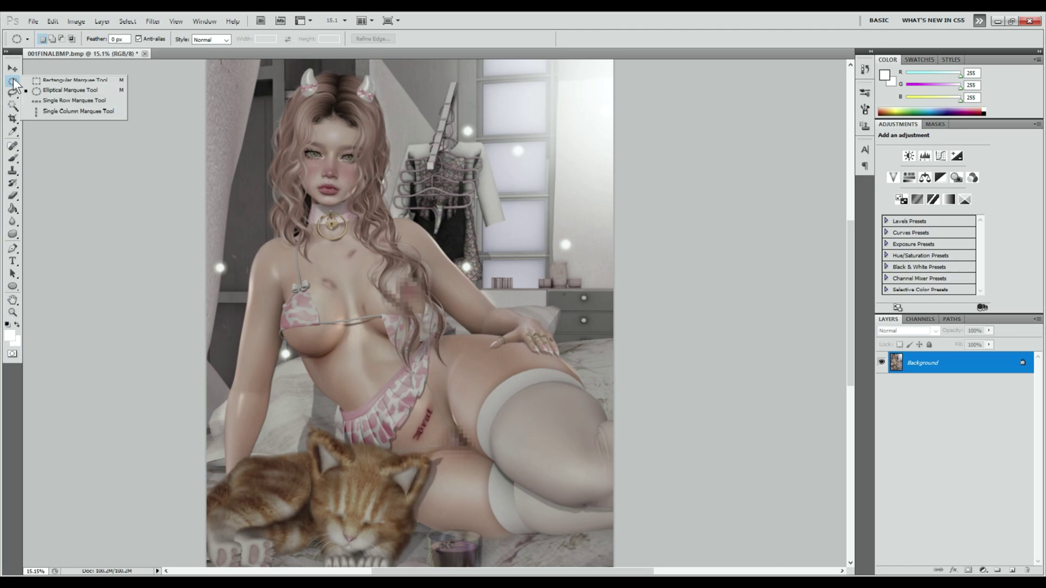
left_click(38, 92)
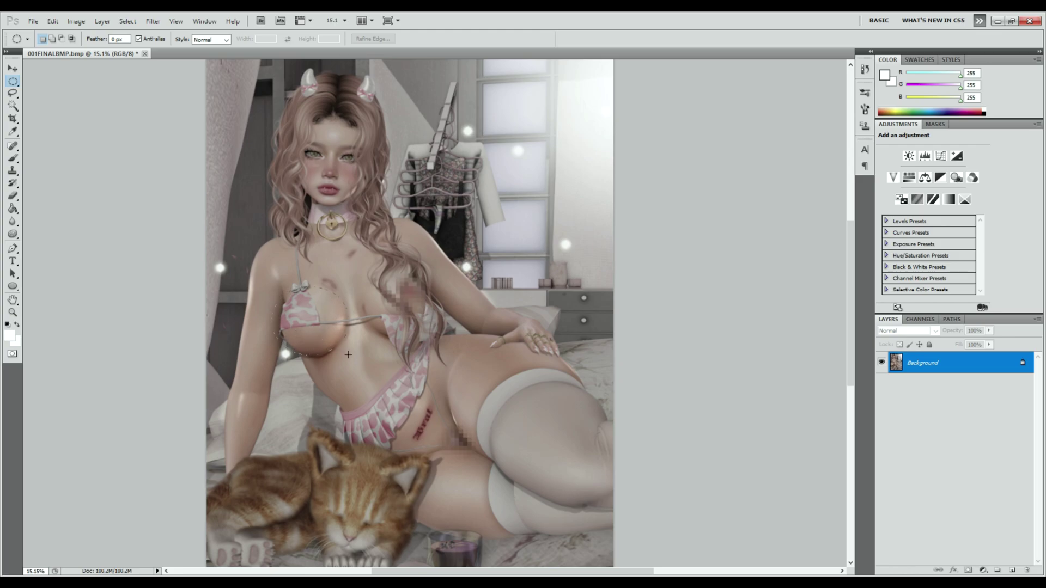
left_click_drag(338, 352, 350, 359)
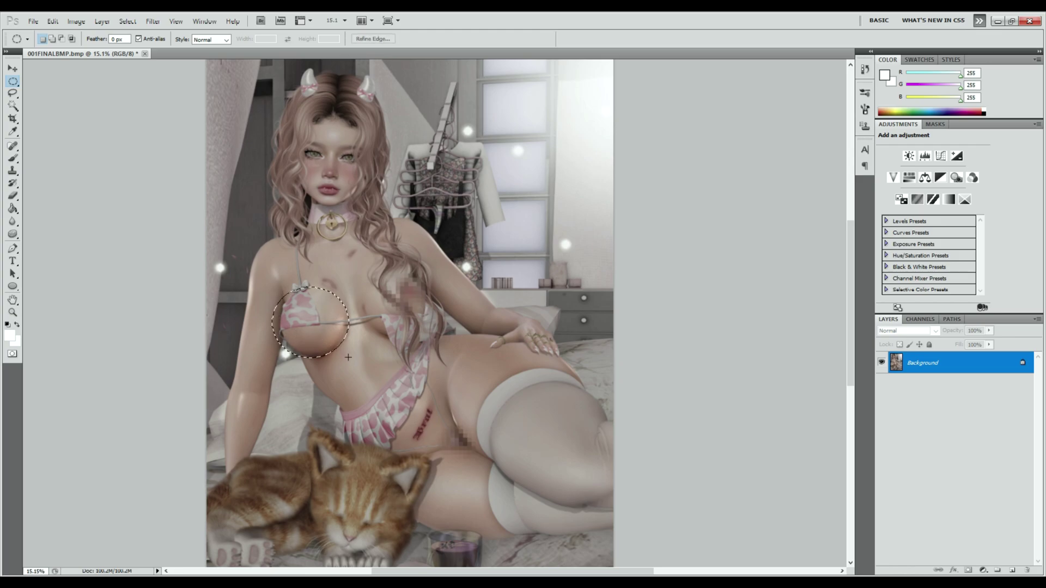
right_click(304, 324)
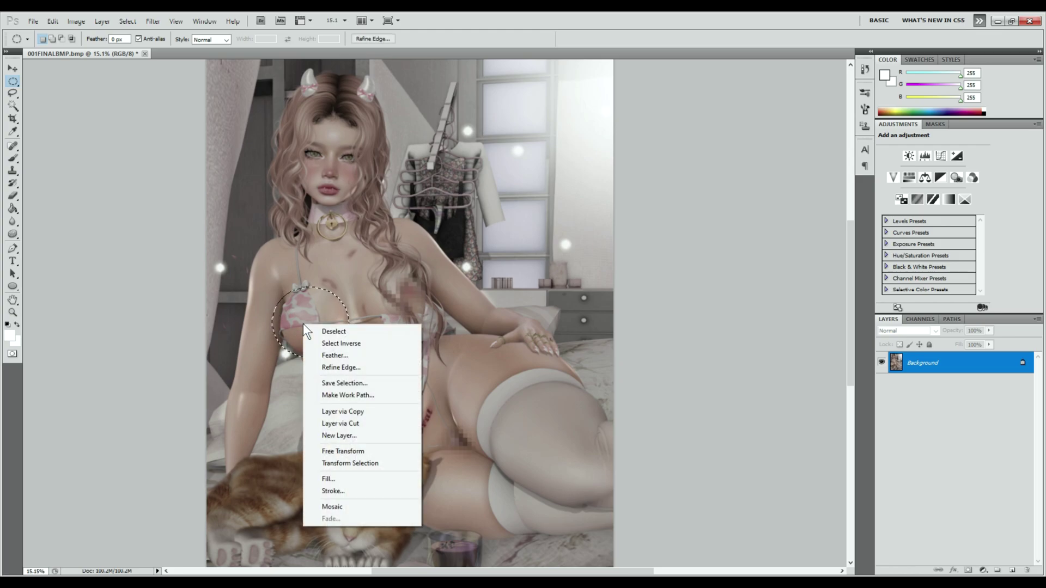
Copy the circle to Layer 1 and apply a large-cell Mosaic filter to it
left_click(352, 413)
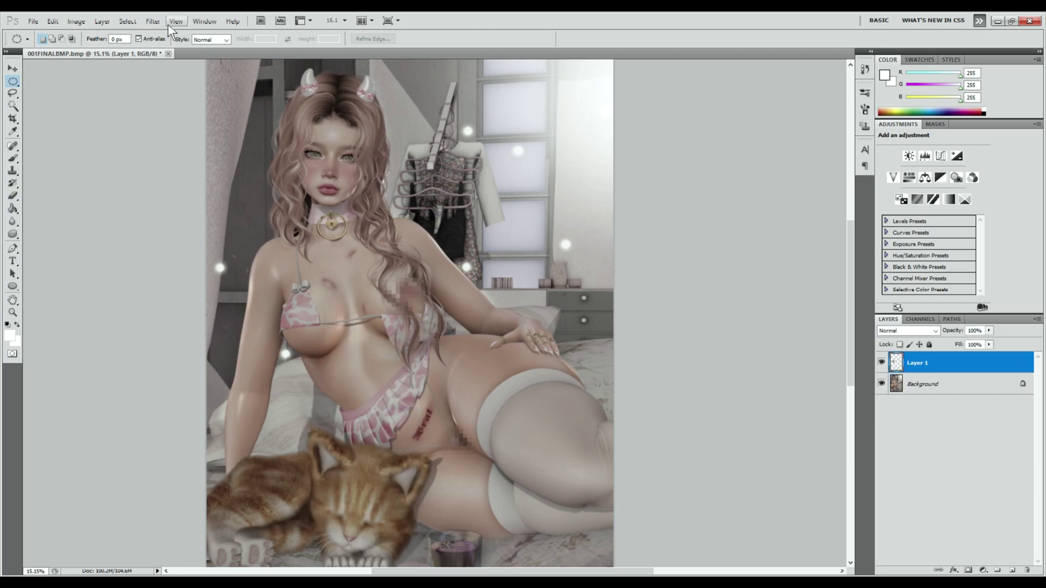
left_click(152, 24)
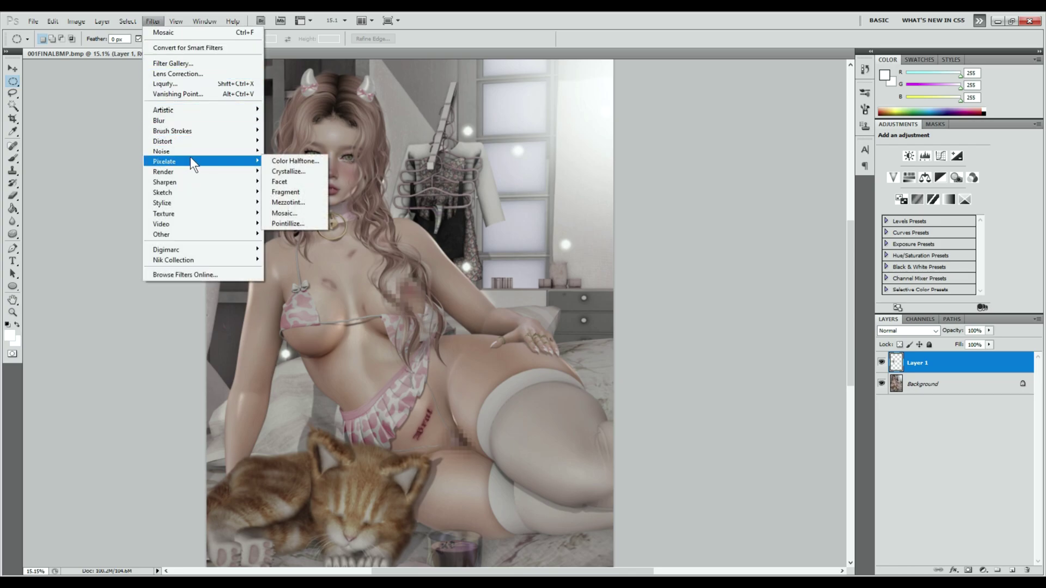
mouse_move(164, 160)
left_click(287, 215)
left_click_drag(685, 215, 500, 207)
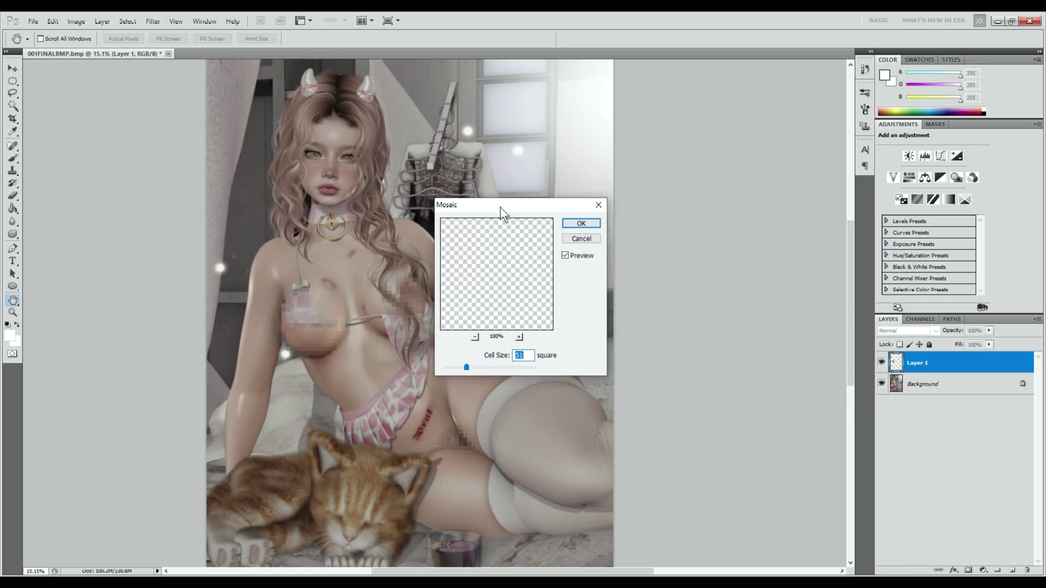
mouse_move(466, 367)
left_mouse_down()
mouse_move(485, 366)
mouse_move(473, 367)
left_mouse_up()
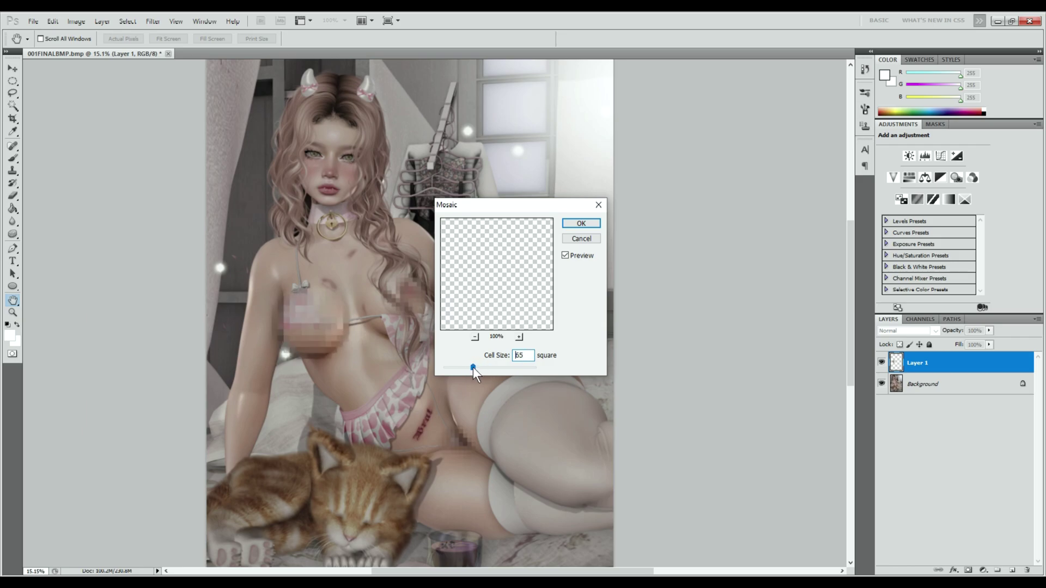
left_click(589, 224)
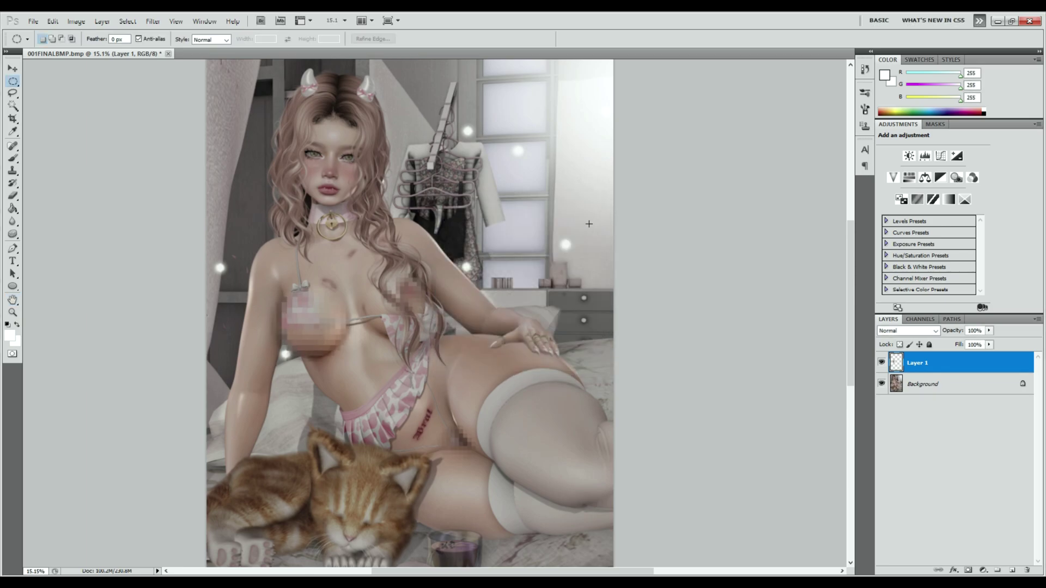
Duplicate Layer 1 as Layer 1 copy with Ctrl+J
left_click(902, 389)
left_click(918, 365)
key("ctrl+j")
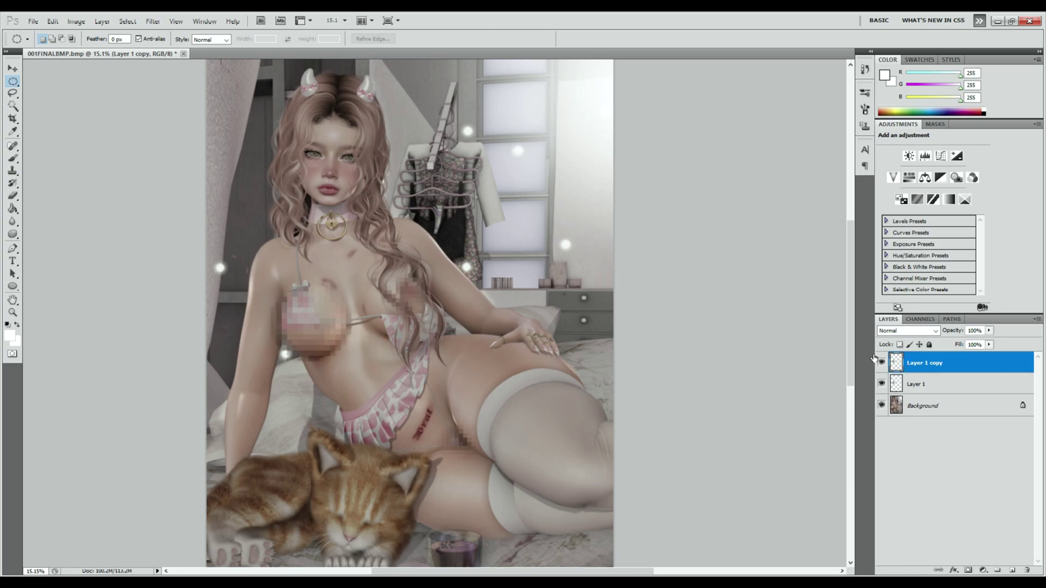
Set up a Mosaic filter with a smaller cell size on Layer 1 copy
left_click(152, 21)
mouse_move(165, 161)
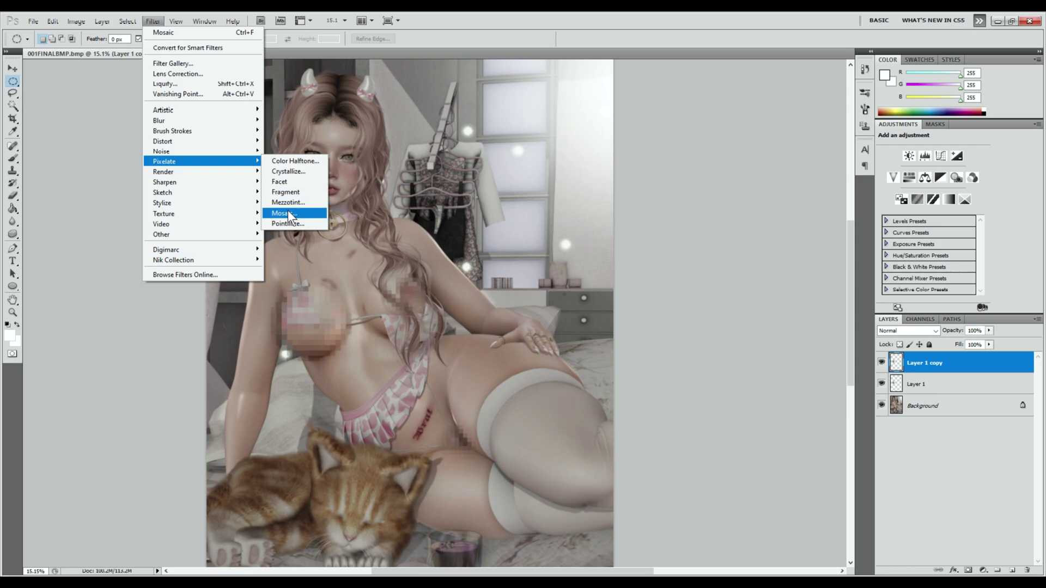
left_click(286, 212)
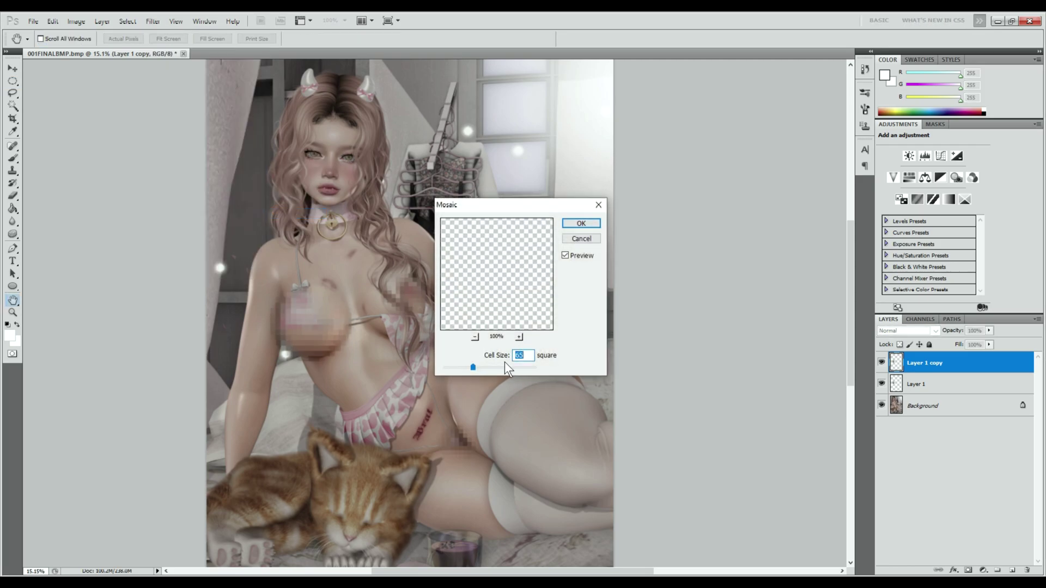
left_click_drag(473, 367, 460, 367)
Apply the finer mosaic to Layer 1 copy, then merge the layers into Background
left_click(581, 225)
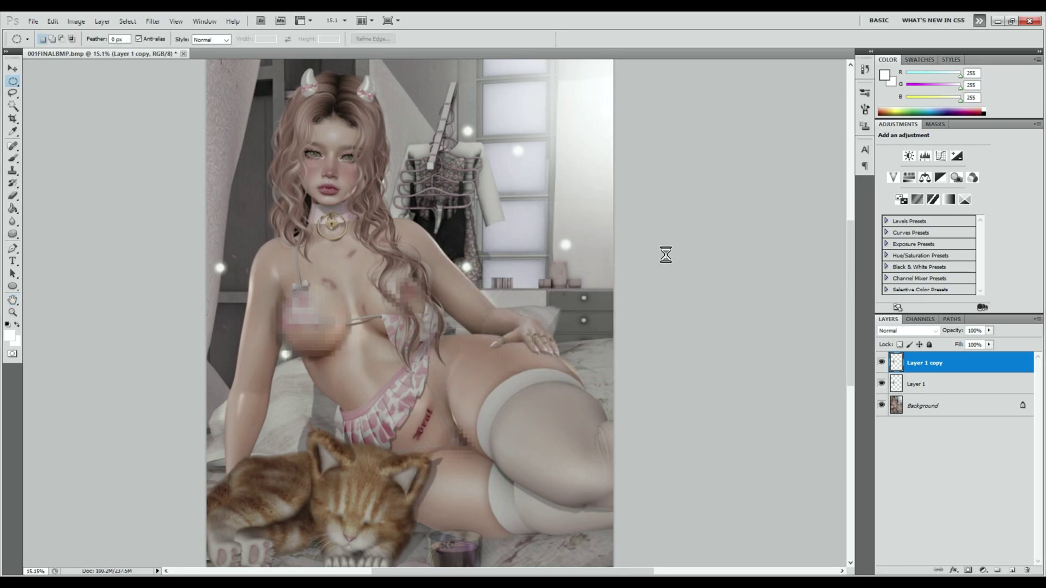
left_click(101, 22)
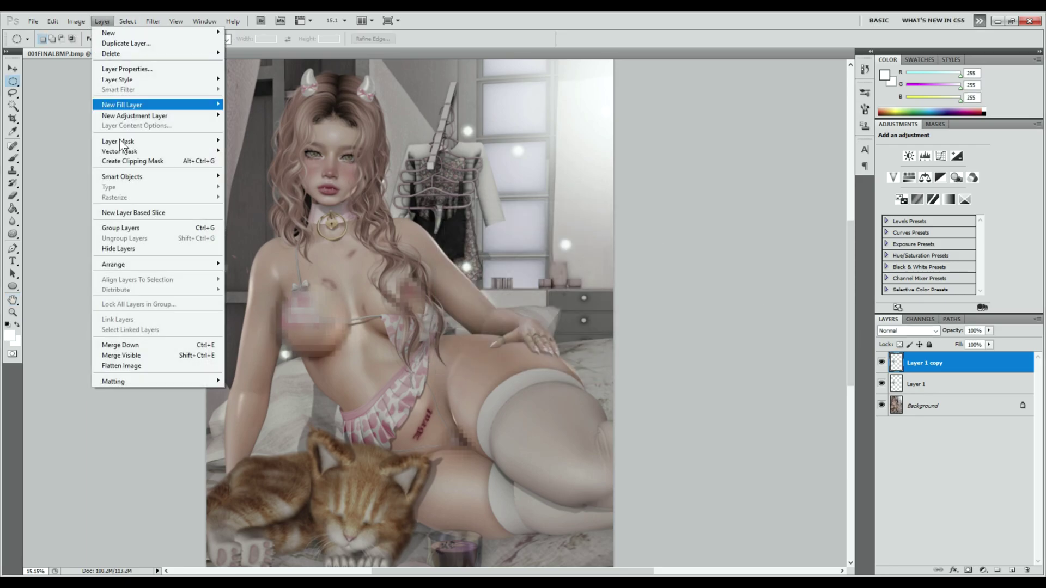
left_click(137, 354)
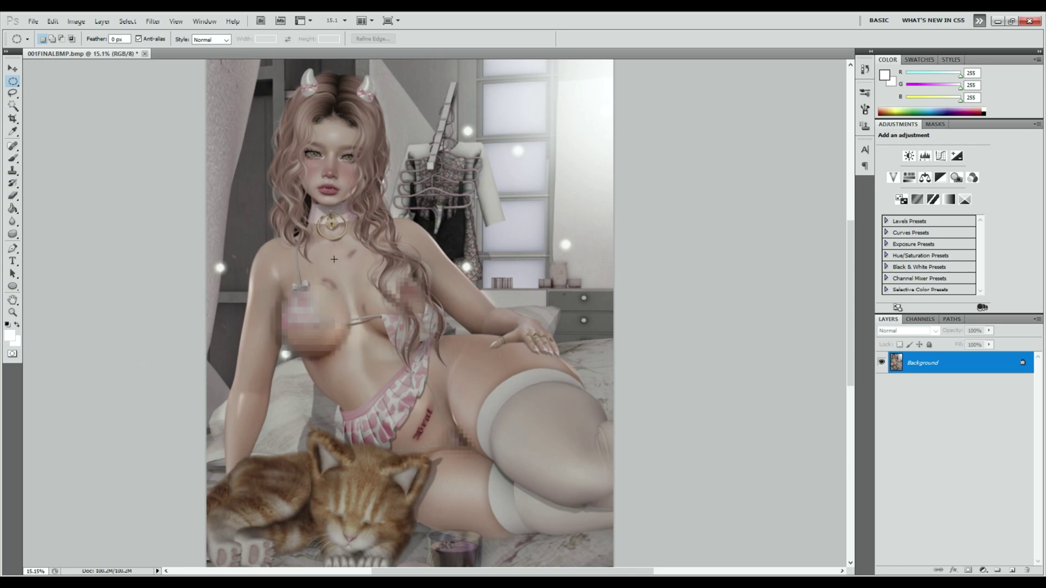